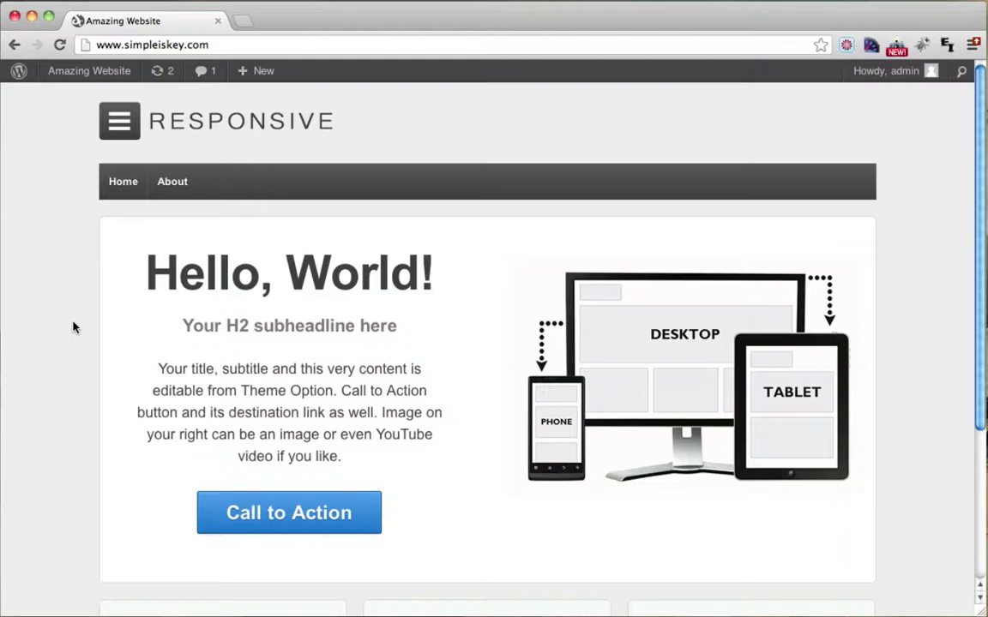
scroll(73, 327, "down", 1)
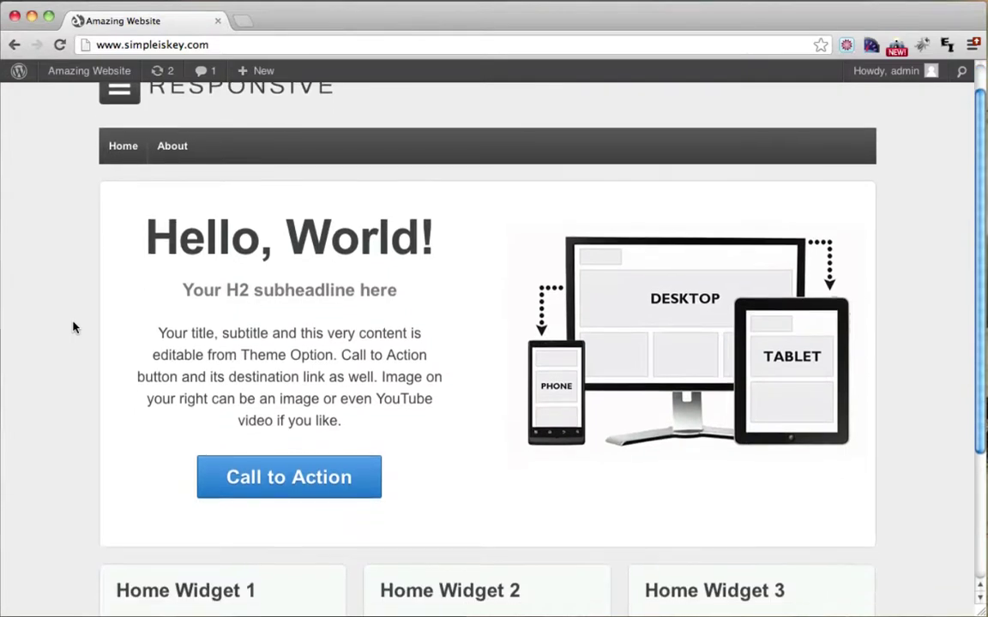
scroll(73, 326, "up", 1)
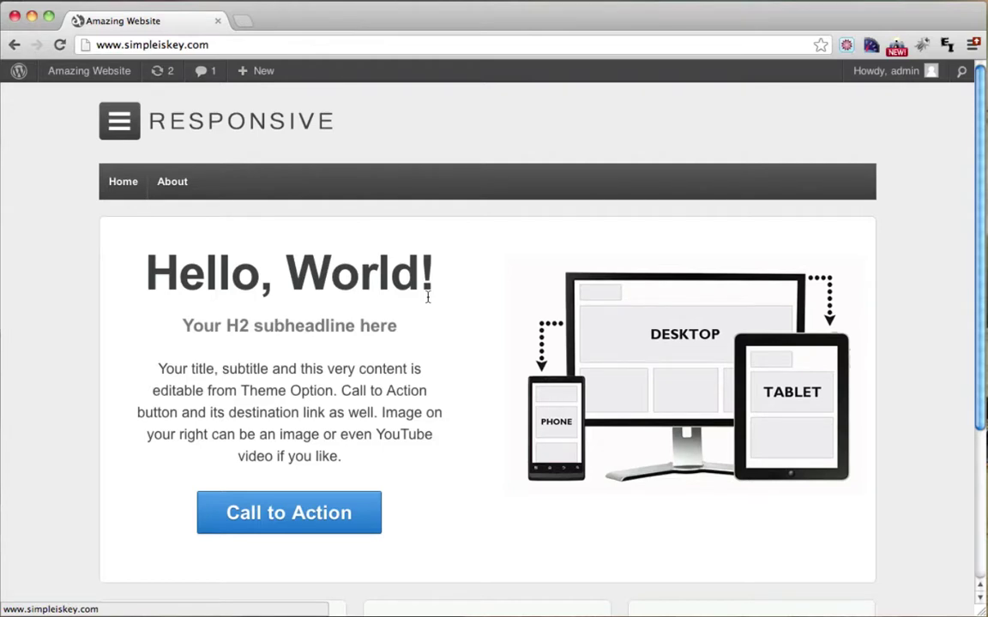
Go from the public site to its admin dashboard and open the page for adding new plugins
mouse_move(78, 72)
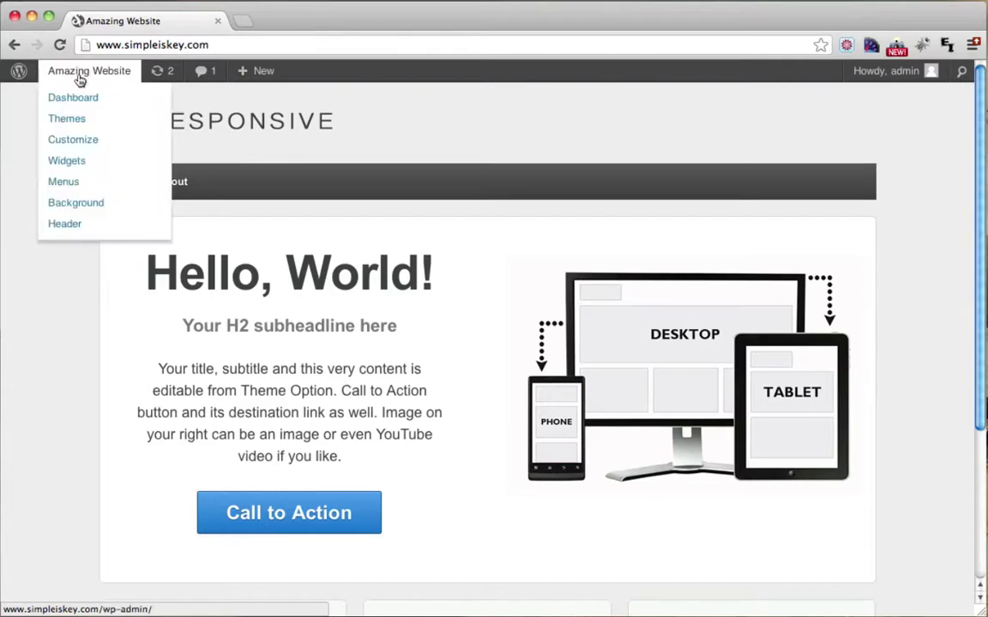
left_click(79, 101)
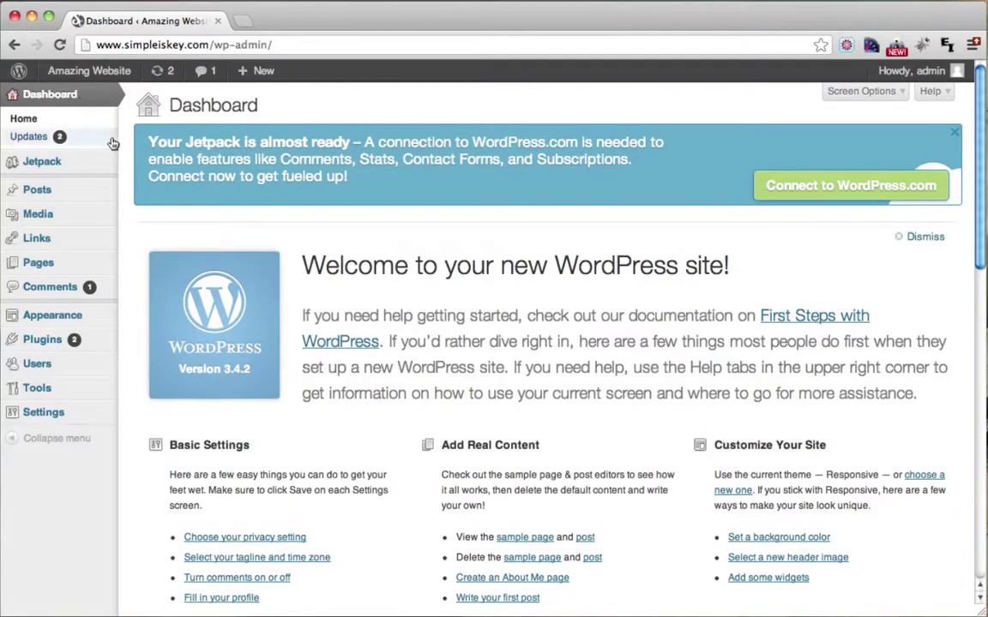
left_click(44, 342)
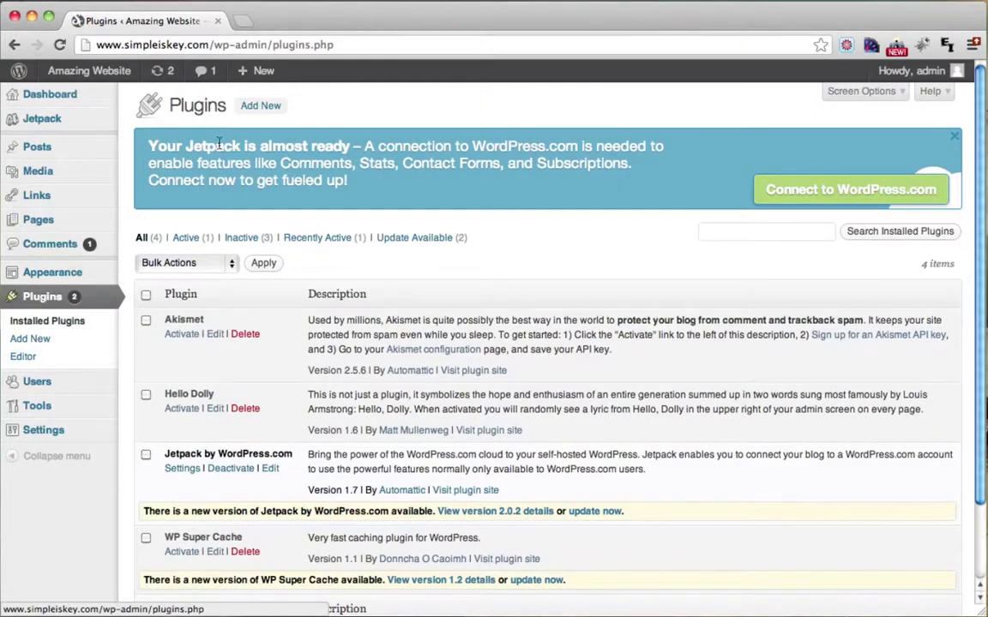
left_click(258, 109)
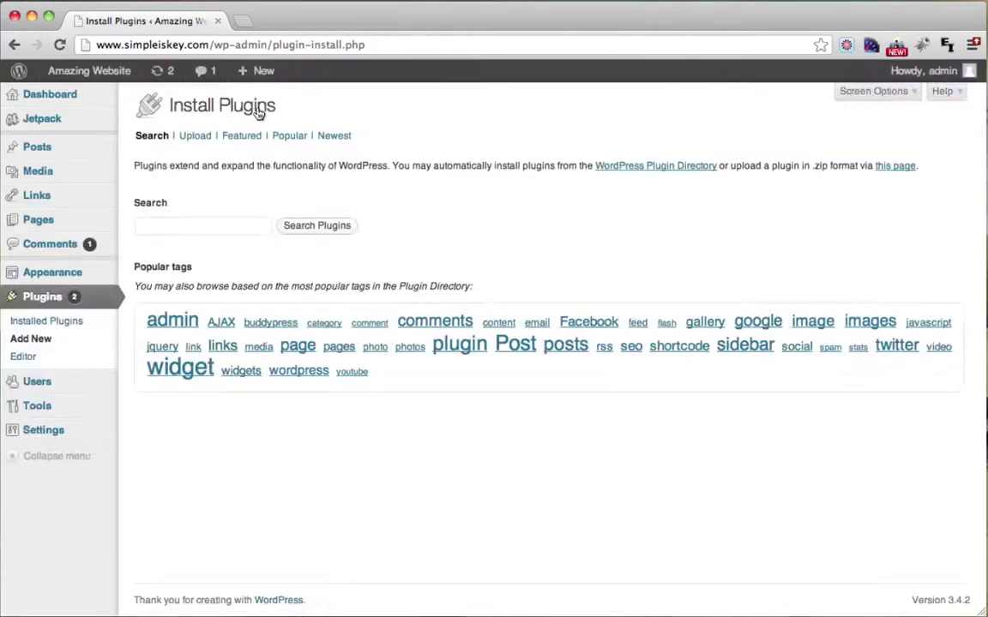
Search the plugin directory for "contact form"
left_click(200, 227)
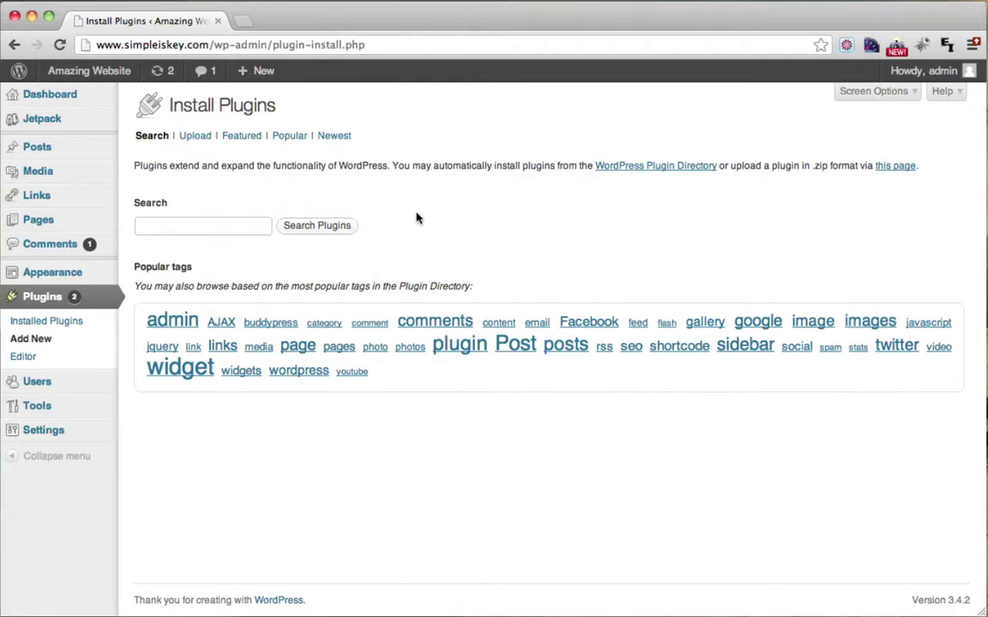
left_click(210, 229)
type("con")
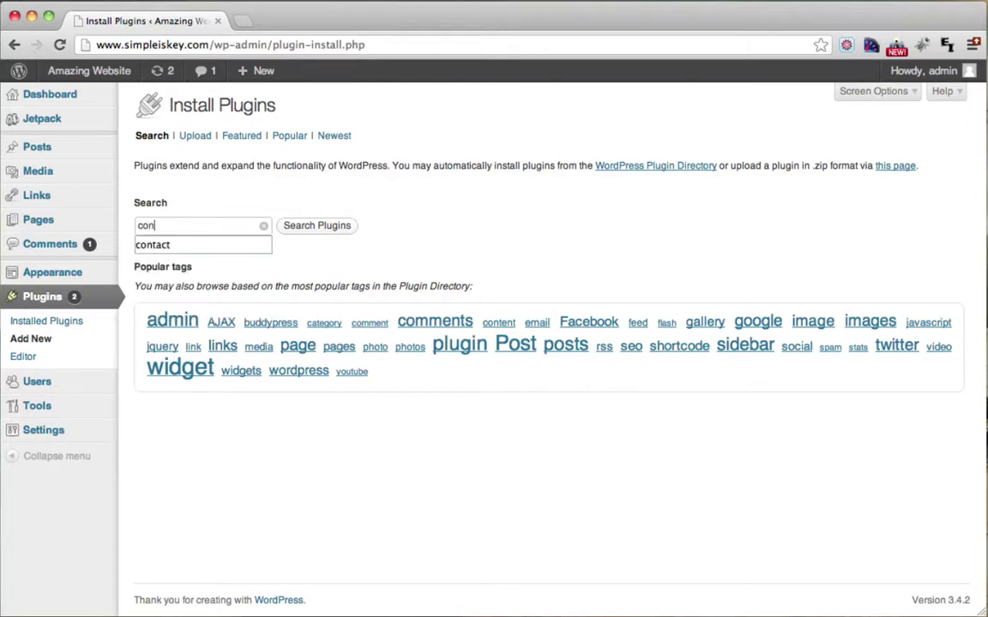
type("tact form")
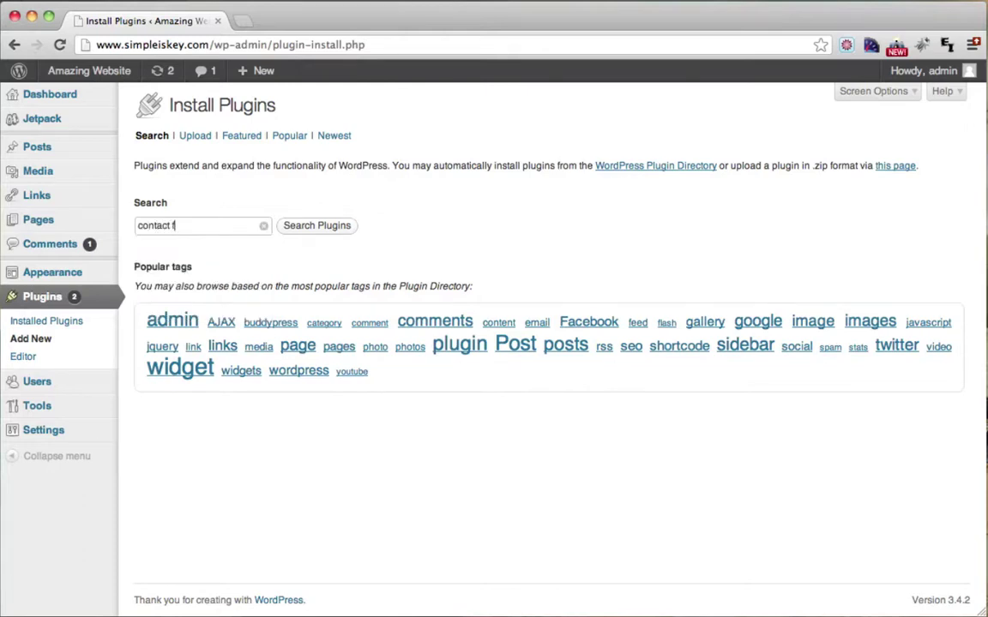
left_click(334, 225)
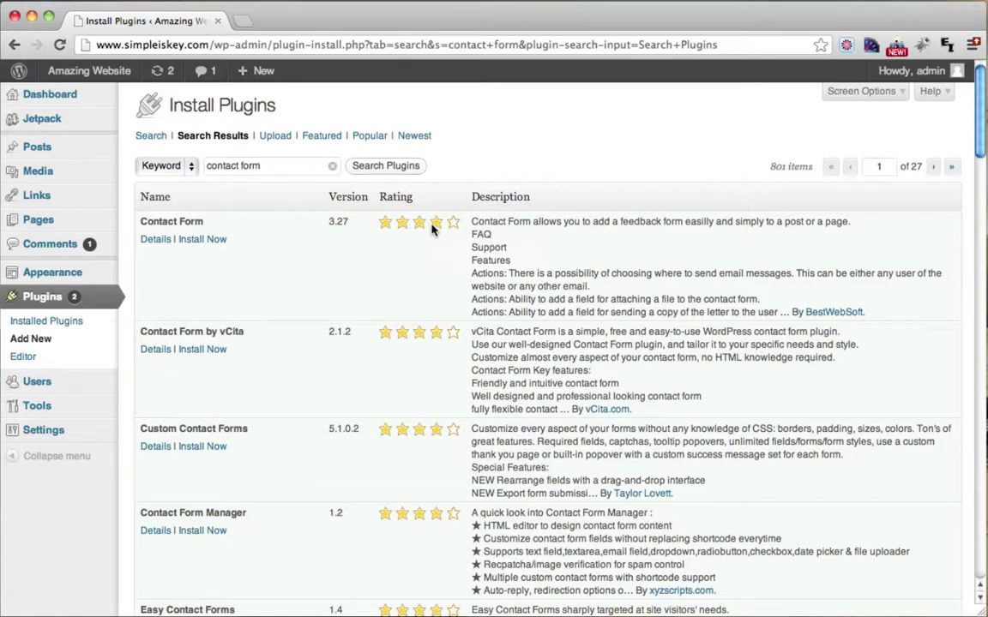
Check the ratings in the contact form results, open the details of the first plugin, Contact Form, and look through its screenshots
mouse_move(444, 226)
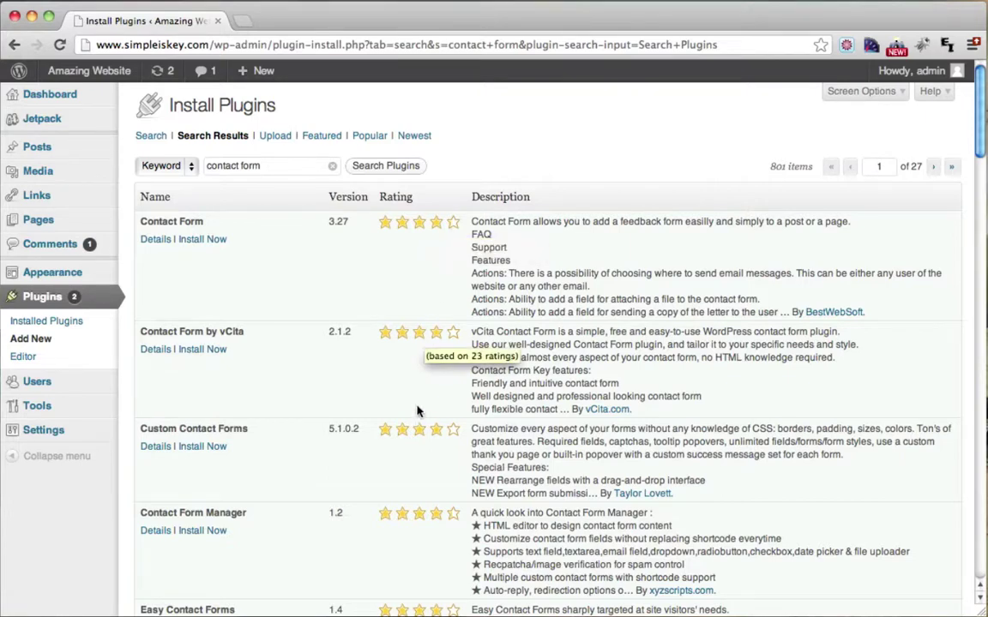
mouse_move(409, 438)
scroll(409, 438, "down", 10)
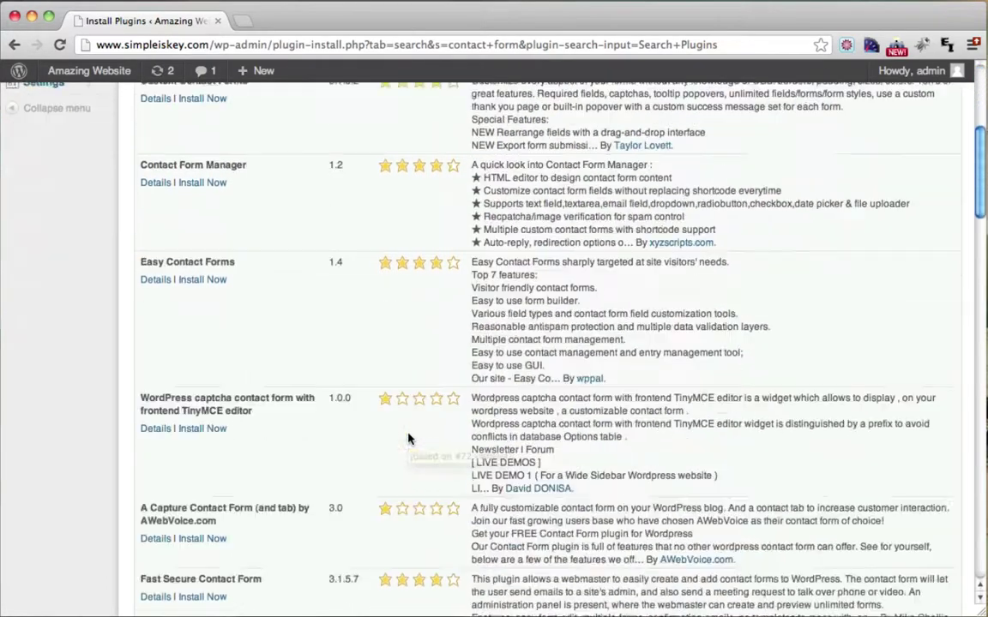
scroll(409, 438, "up", 10)
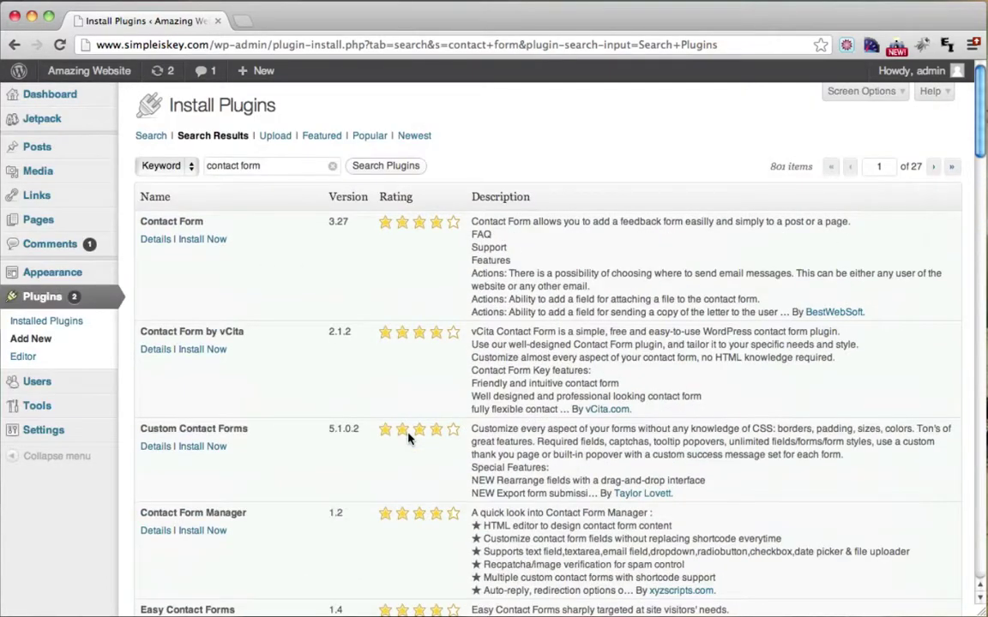
left_click(153, 244)
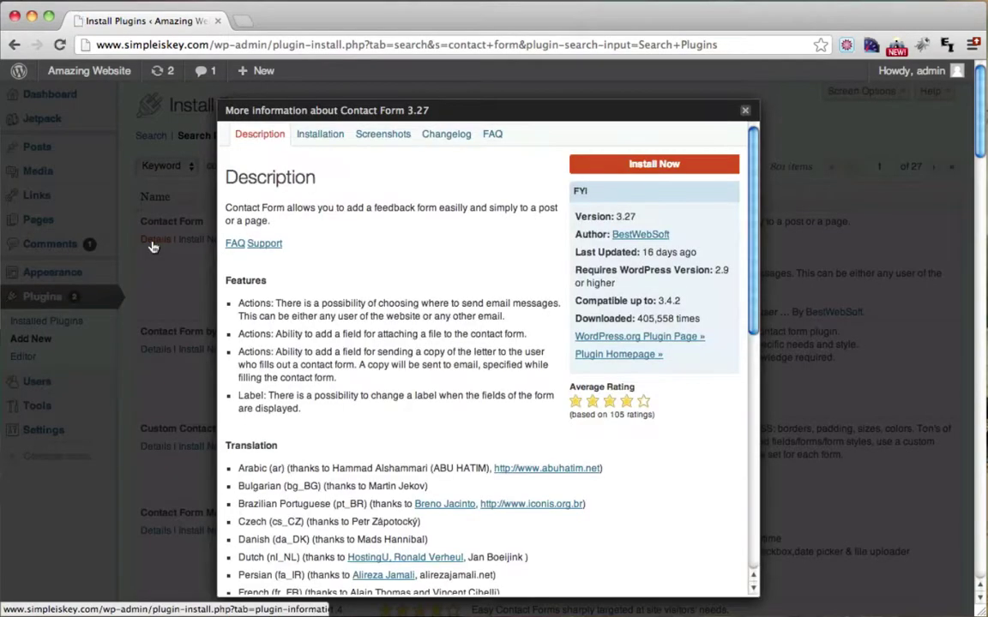
left_click(383, 141)
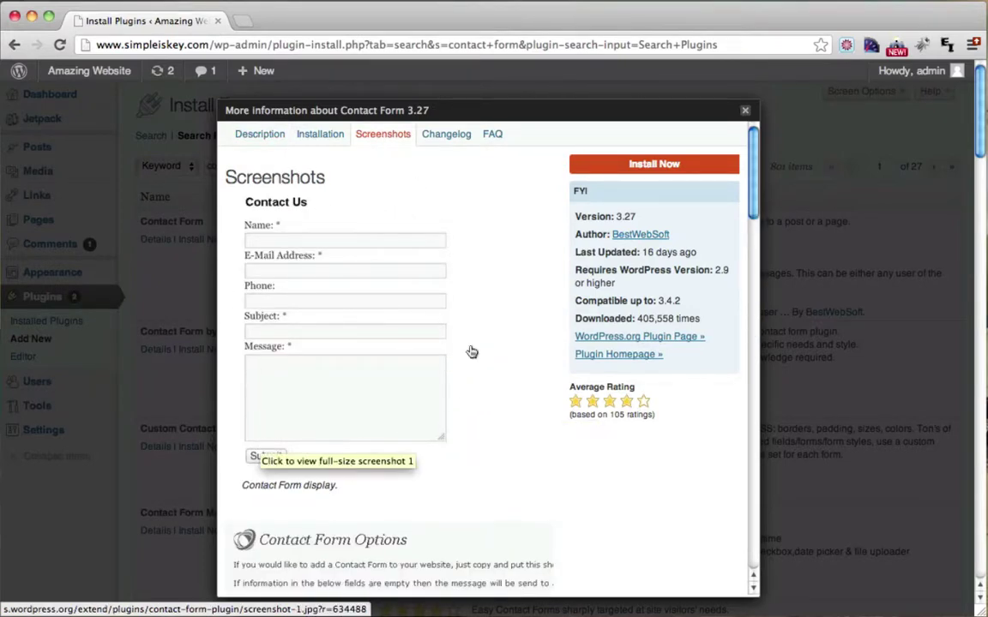
scroll(424, 311, "down", 5)
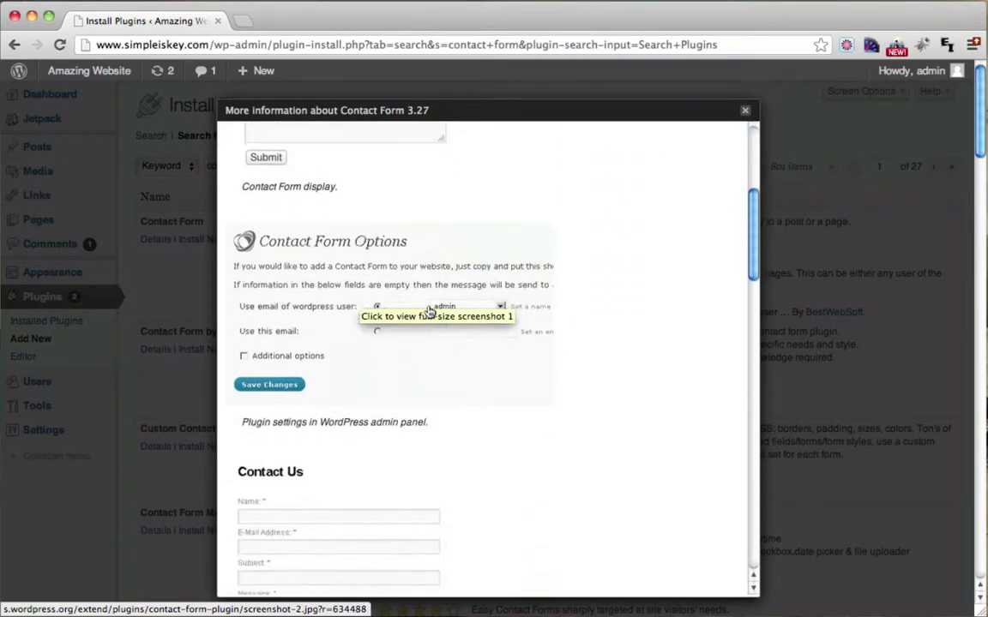
scroll(429, 312, "up", 5)
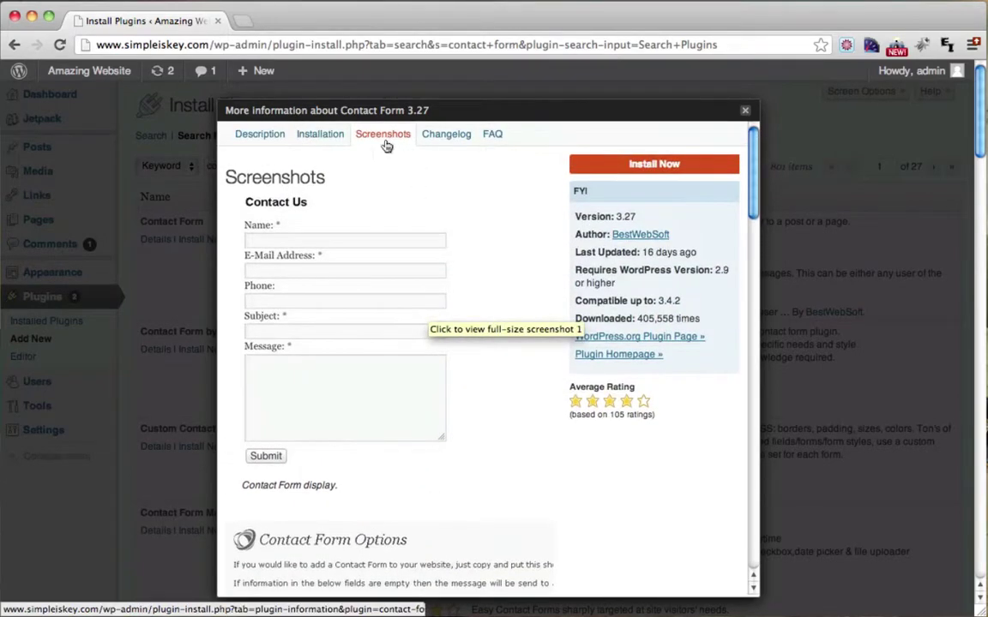
Read the Contact Form plugin's description, including its features, translations and number of downloads
left_click(263, 139)
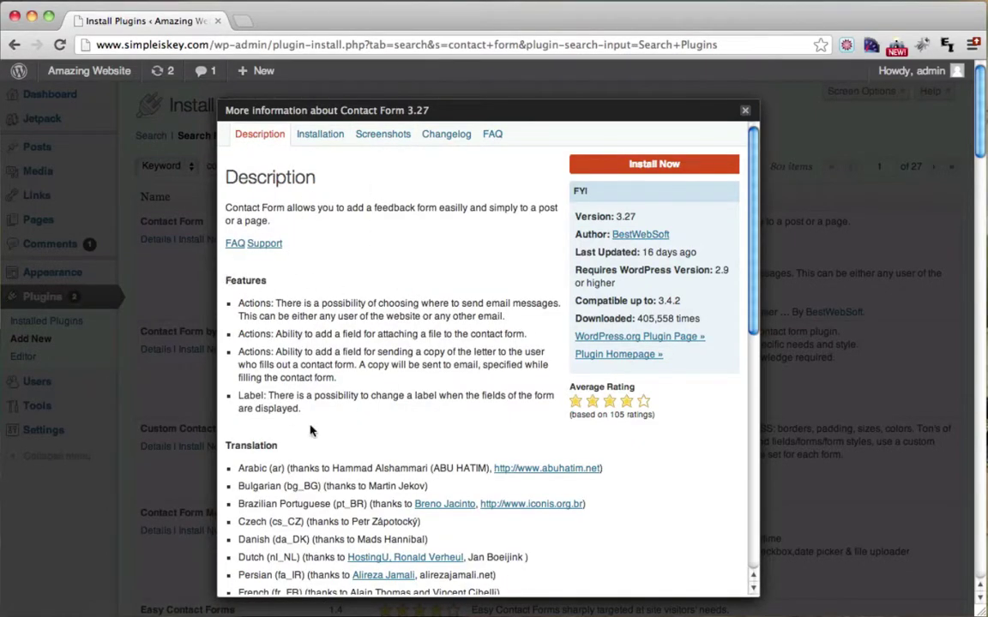
scroll(276, 330, "down", 3)
scroll(276, 330, "down", 1)
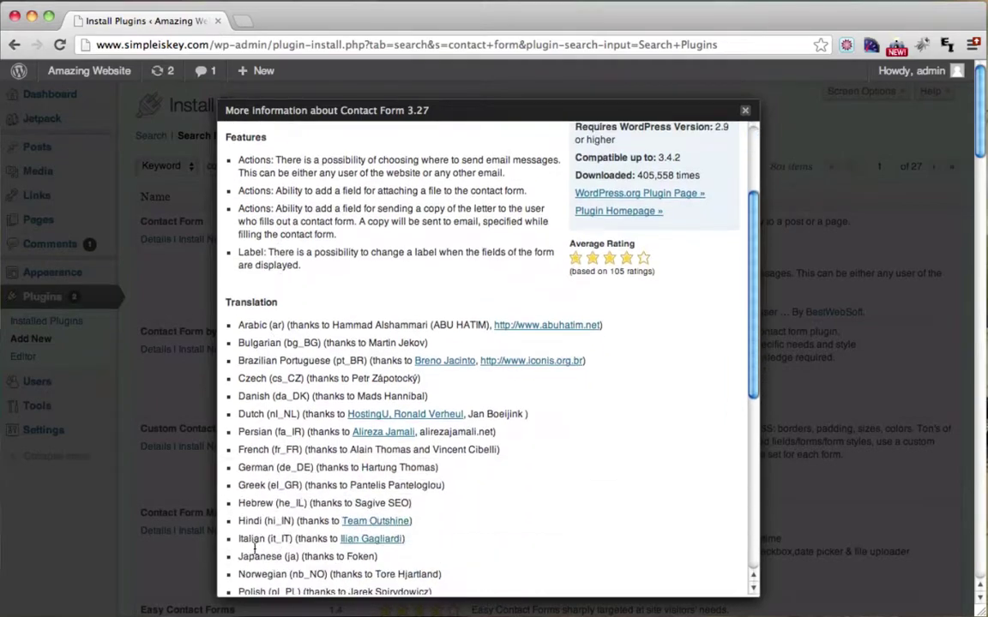
scroll(298, 324, "down", 3)
scroll(298, 324, "up", 12)
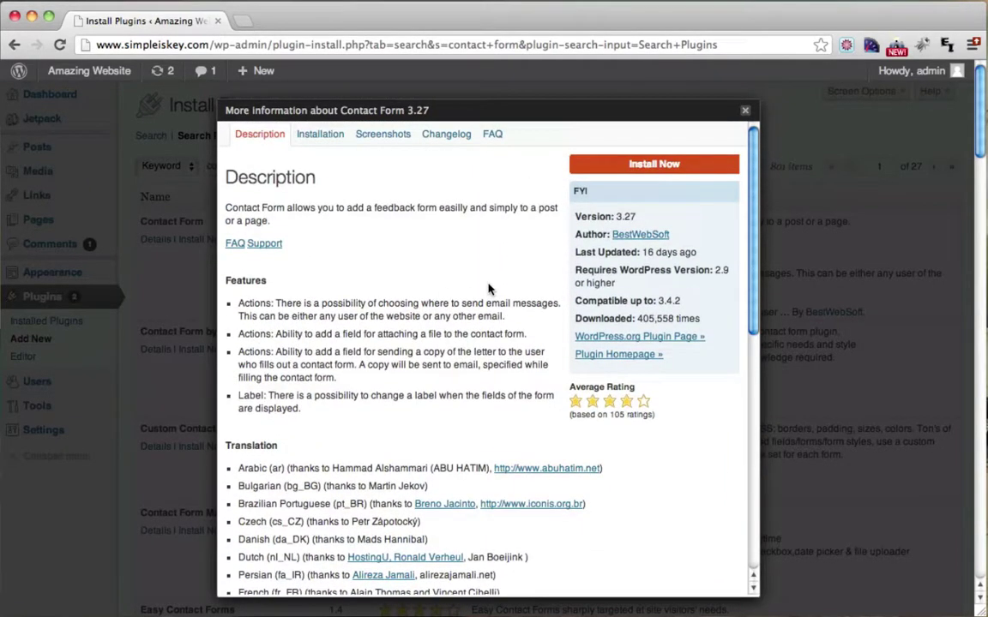
left_click_drag(573, 318, 700, 320)
left_click(699, 319)
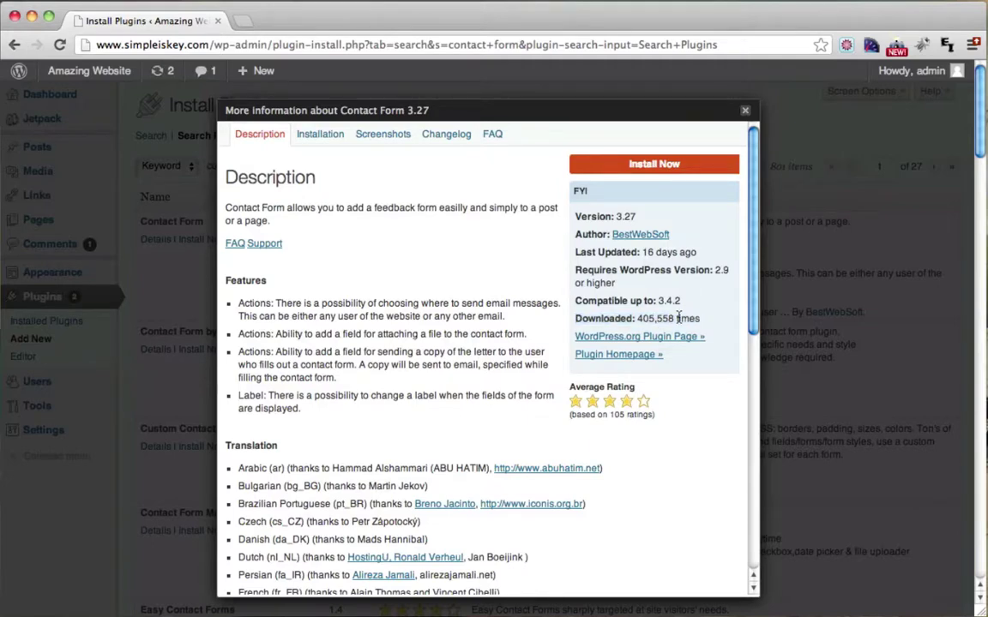
Check the Contact Form plugin's installation notes, install and activate it, and open its options page
left_click(319, 141)
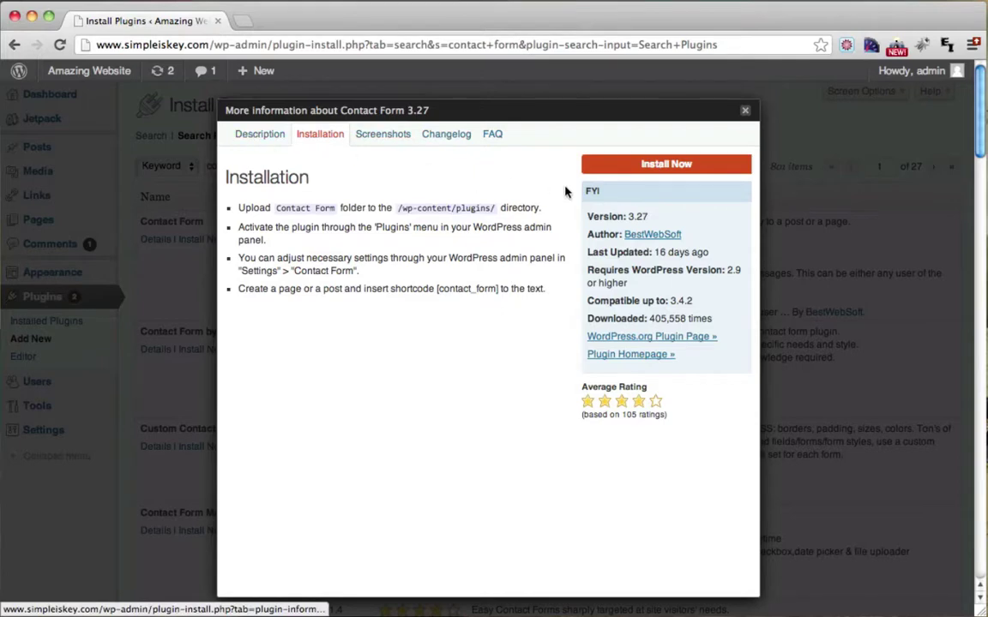
left_click(674, 167)
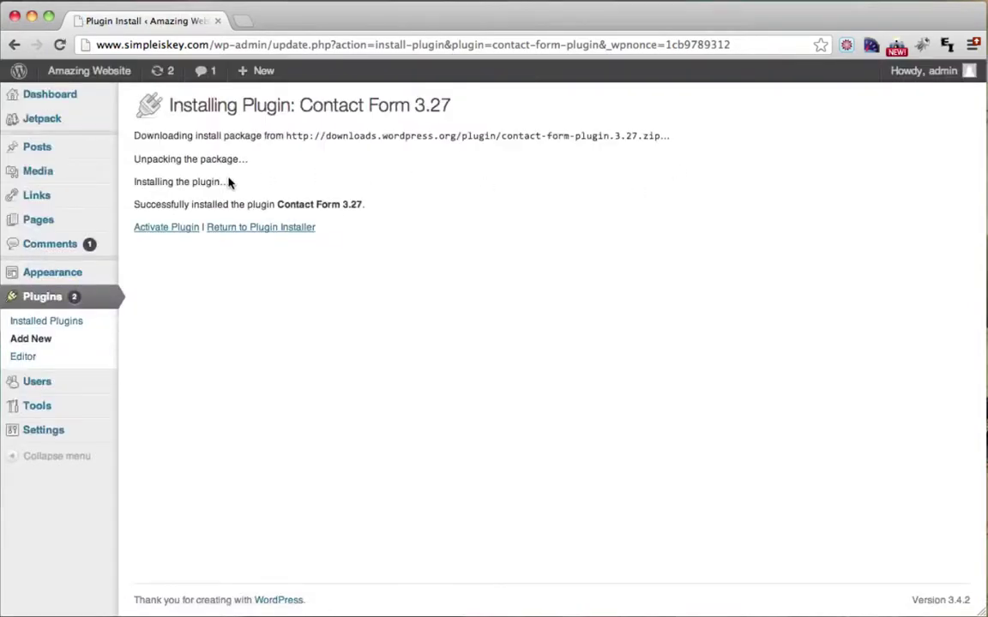
left_click(165, 228)
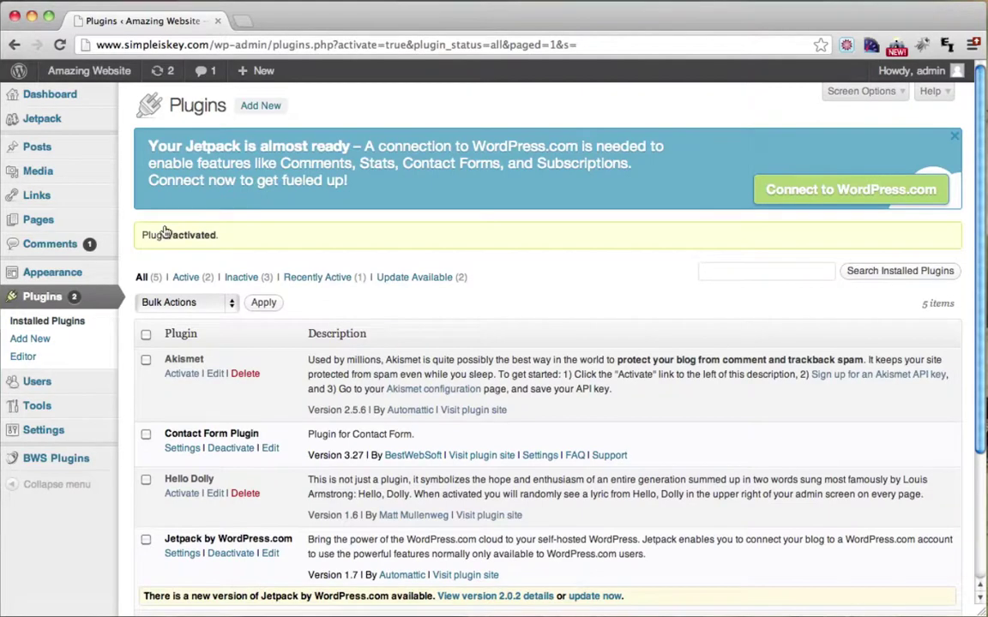
mouse_move(72, 458)
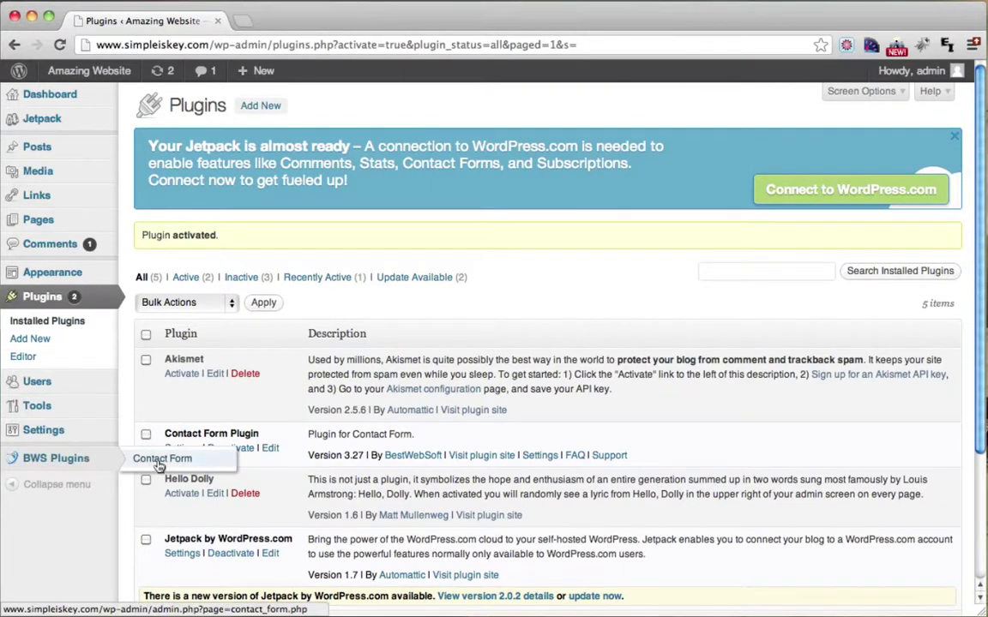
left_click(159, 461)
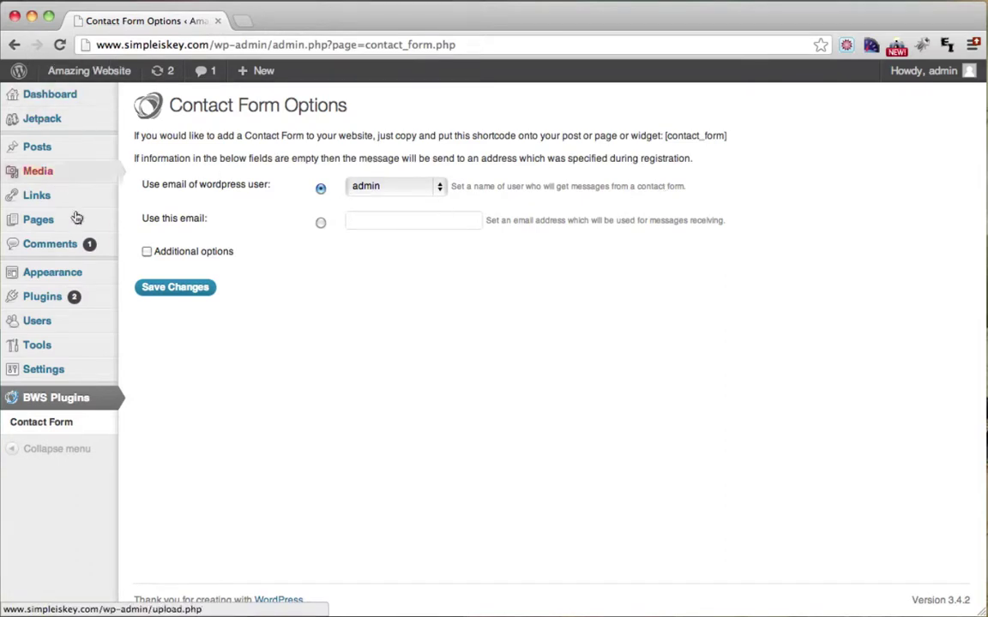
Deactivate the Contact Form plugin in the list of installed plugins and delete it along with its files
mouse_move(48, 306)
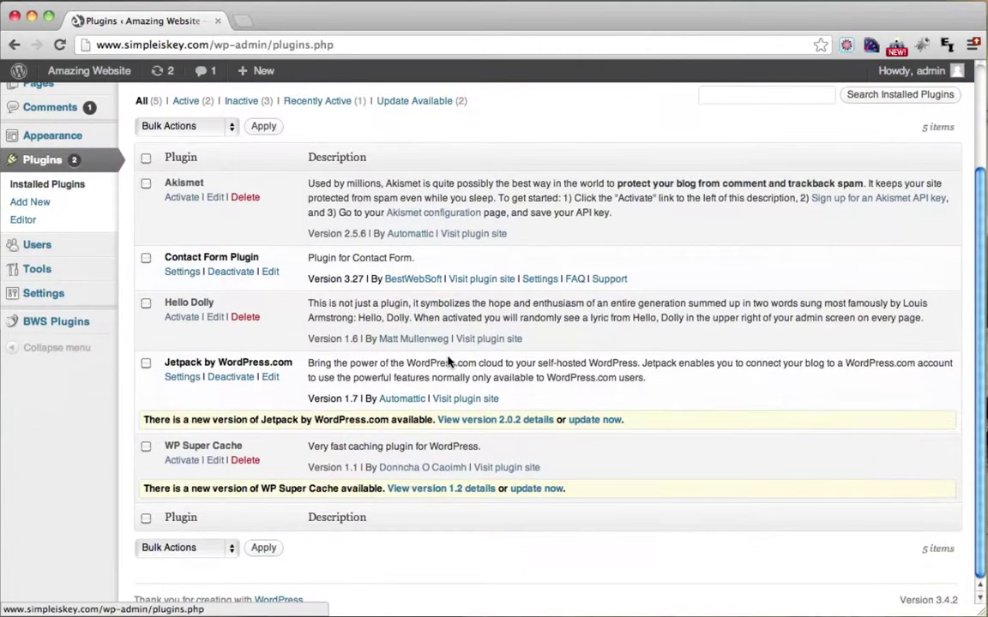
left_click(230, 276)
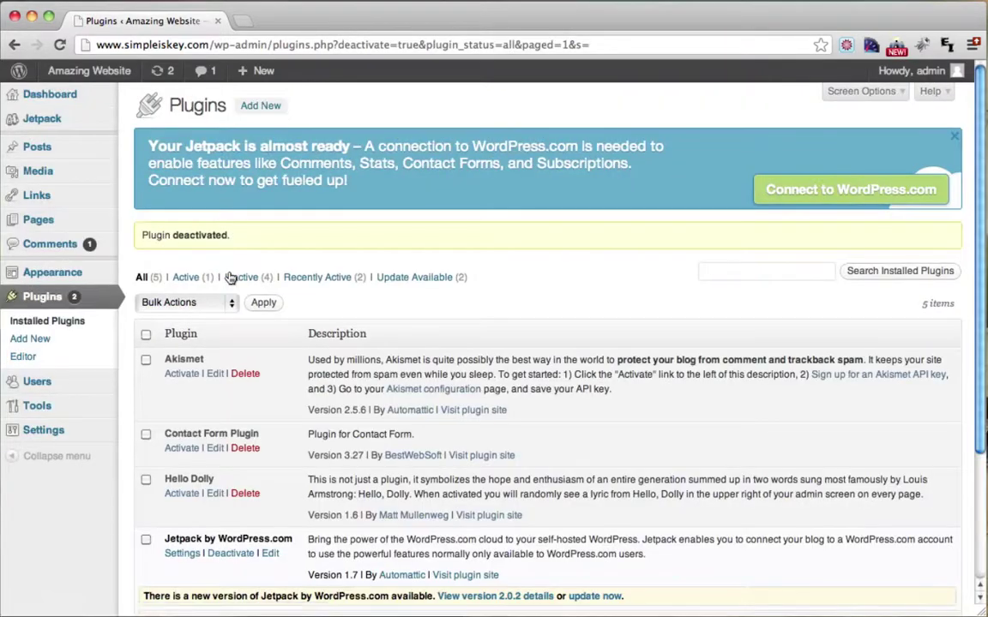
scroll(230, 276, "down", 4)
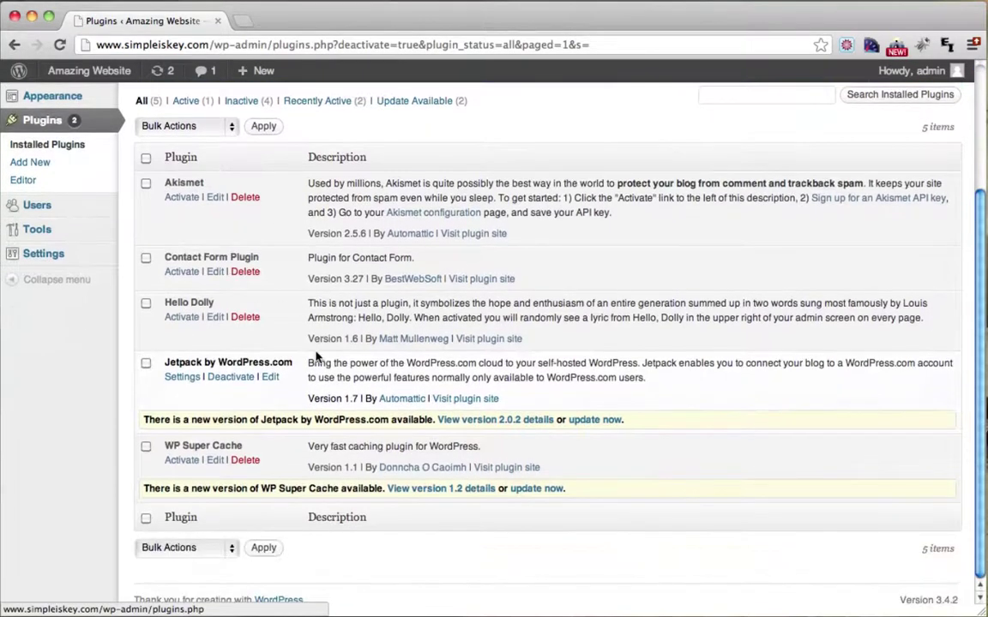
left_click(244, 272)
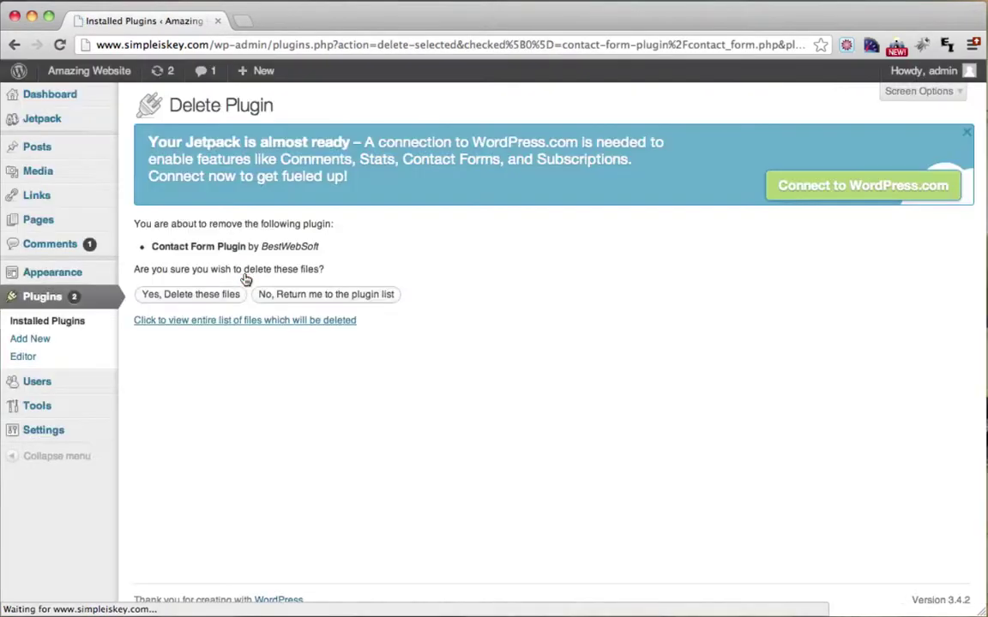
left_click(200, 296)
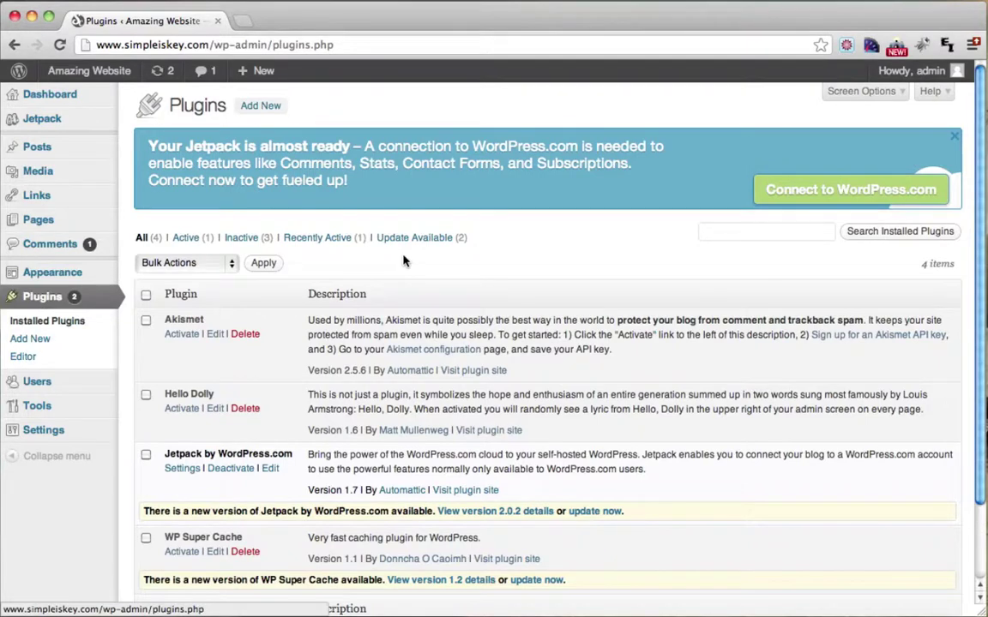
Start adding another new plugin and search the plugin directory for "slider"
left_click(258, 105)
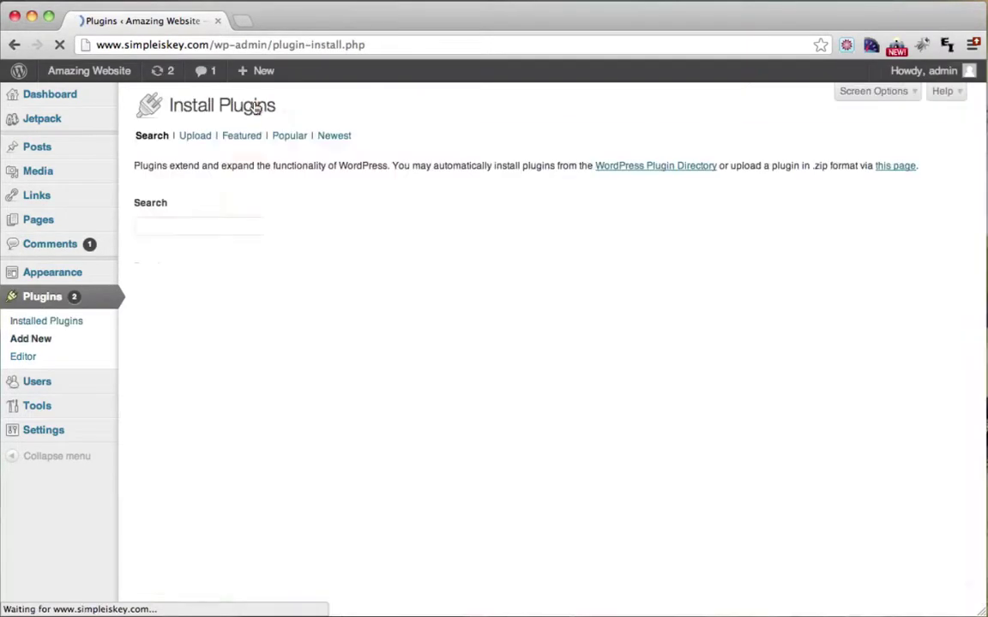
left_click(198, 229)
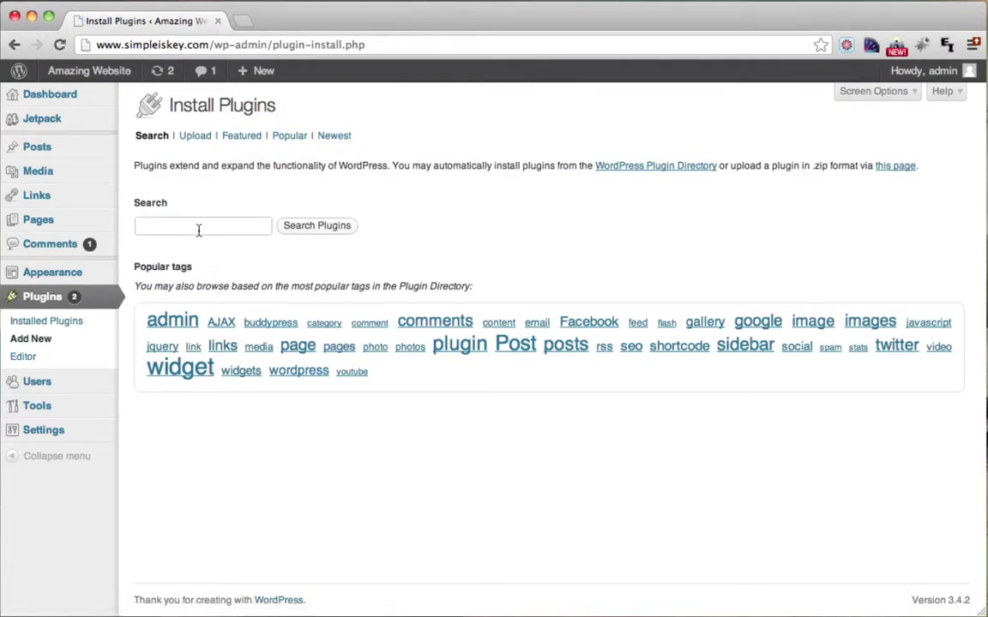
type("slider")
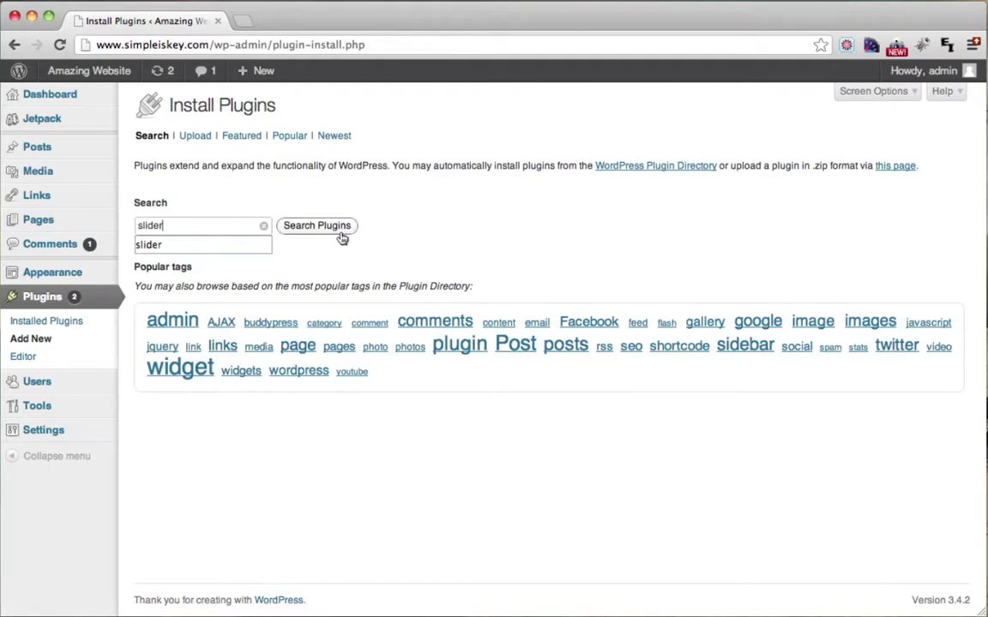
left_click(338, 233)
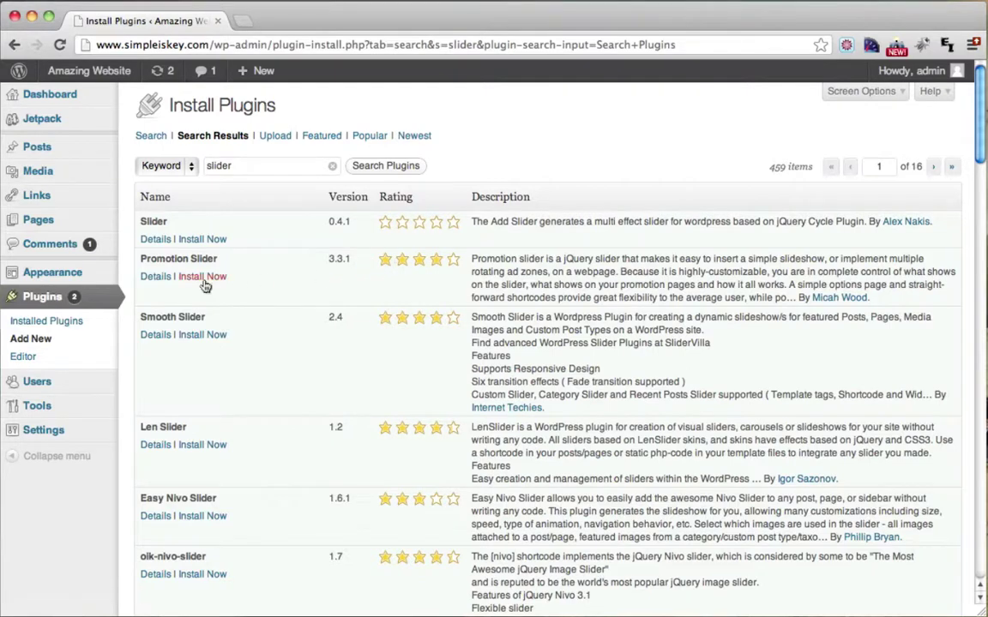
Check the details of Promotion Slider, and review Smooth Slider's description, installation notes and screenshots
left_click(155, 277)
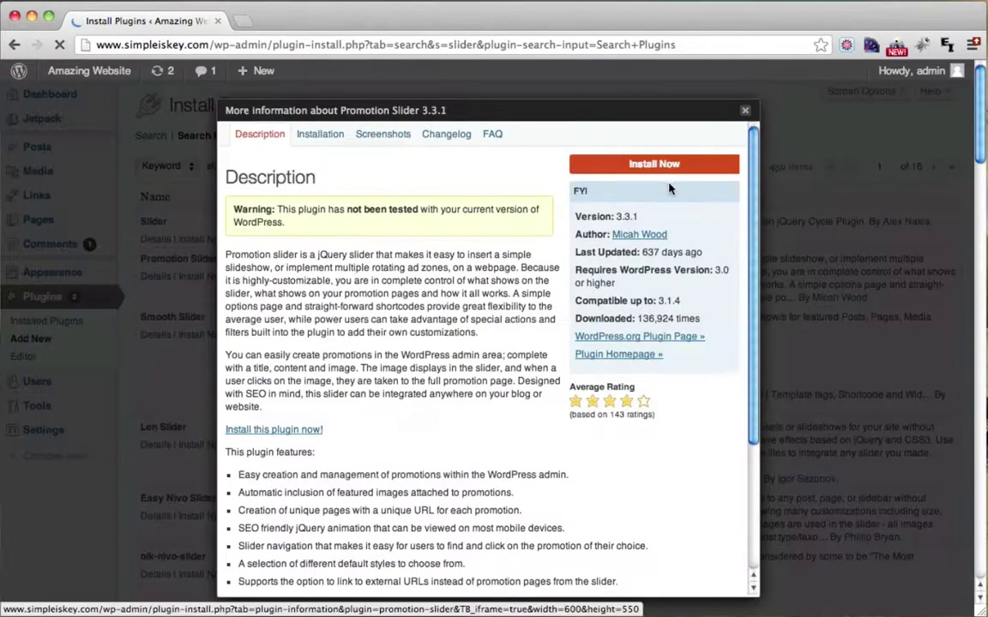
left_click(745, 115)
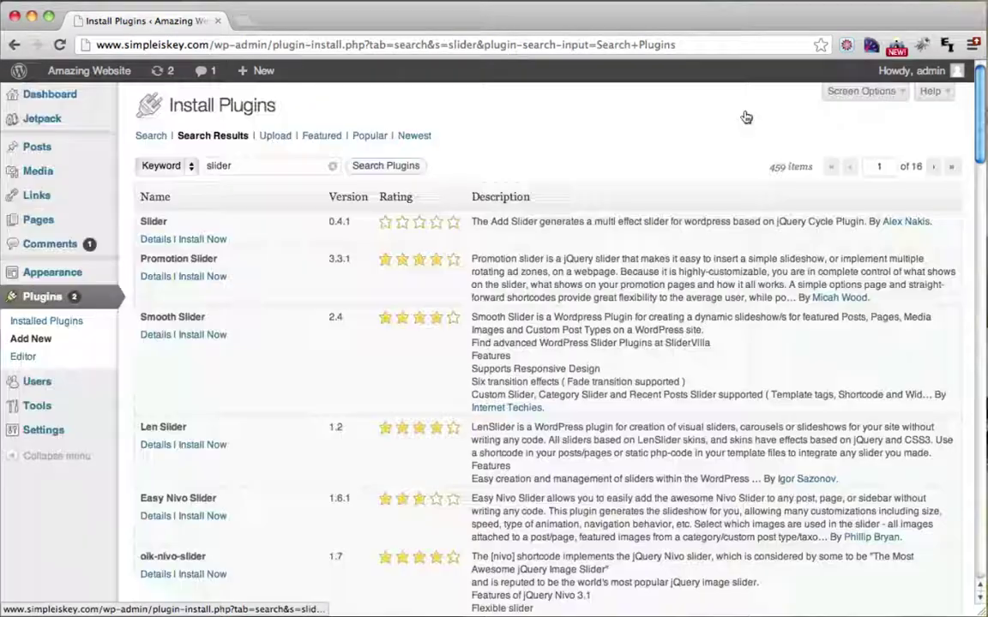
left_click(155, 335)
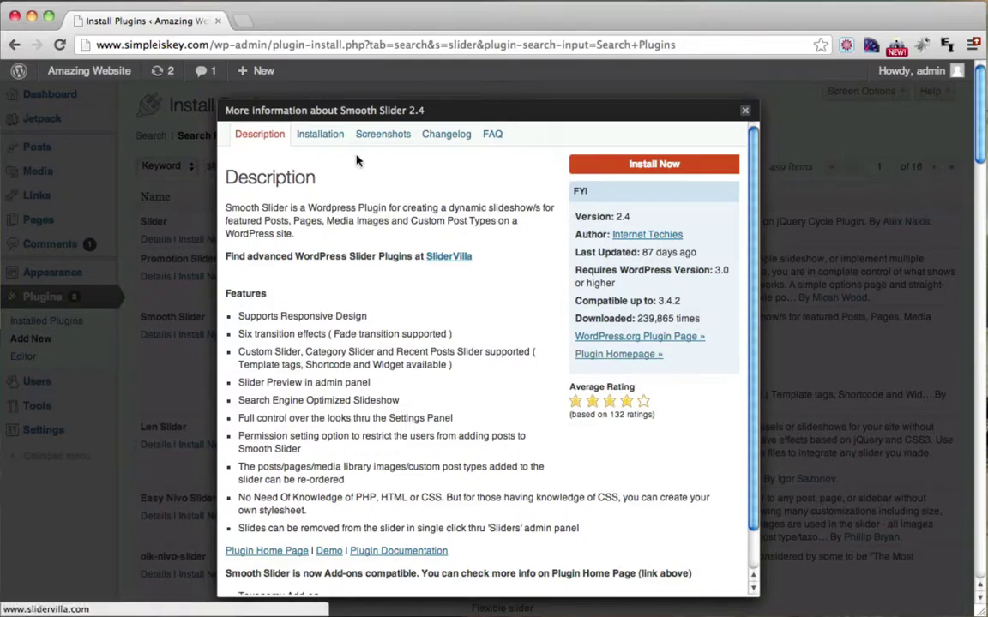
left_click(322, 136)
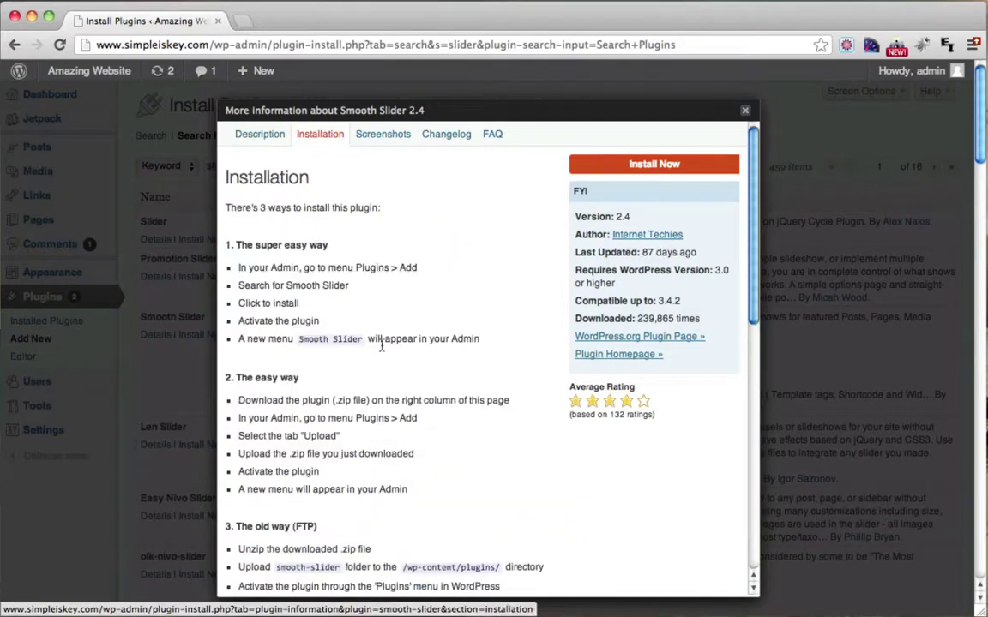
left_click(384, 137)
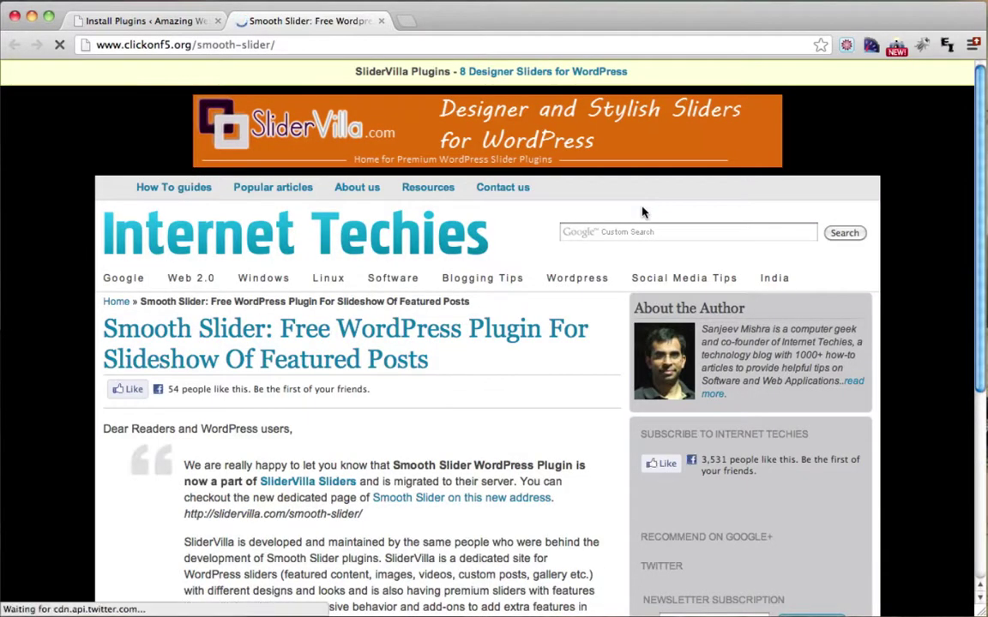
Read through the Smooth Slider plugin homepage, and close it and the plugin's details to return to the slider search results
scroll(643, 211, "down", 4)
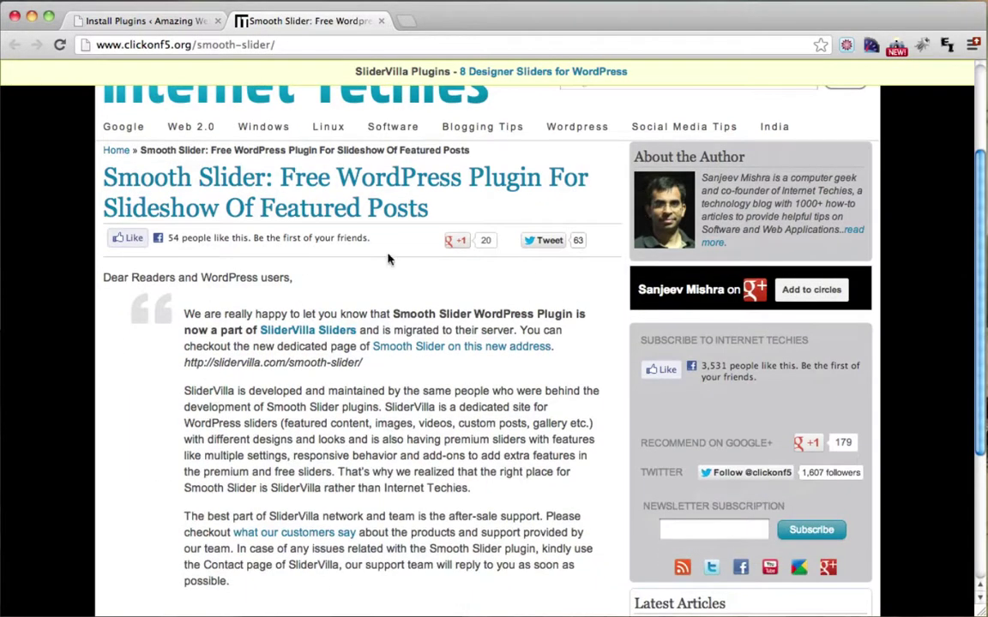
scroll(480, 327, "down", 5)
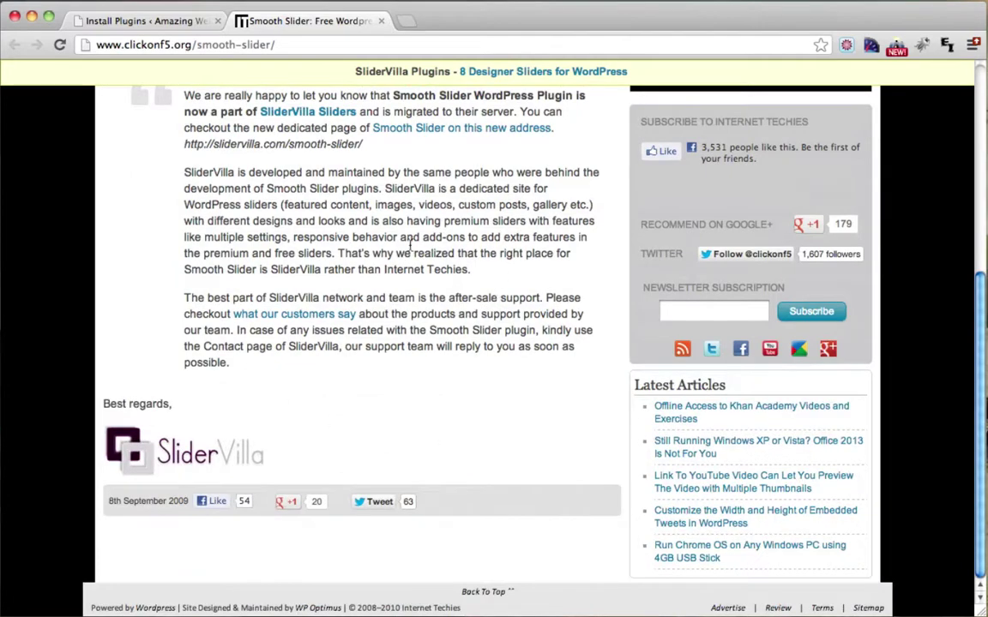
scroll(482, 371, "up", 6)
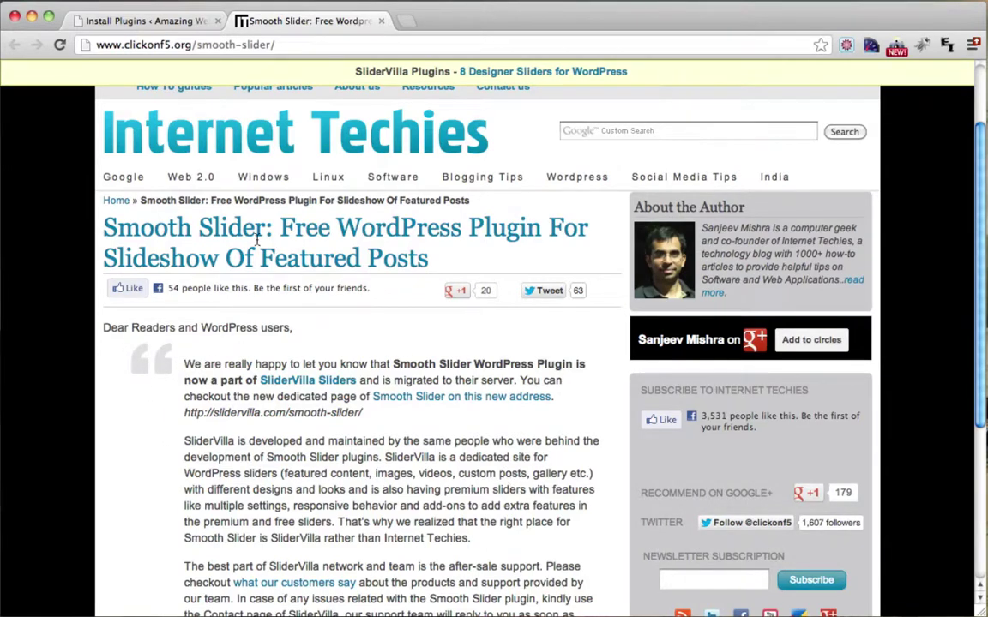
left_click(381, 22)
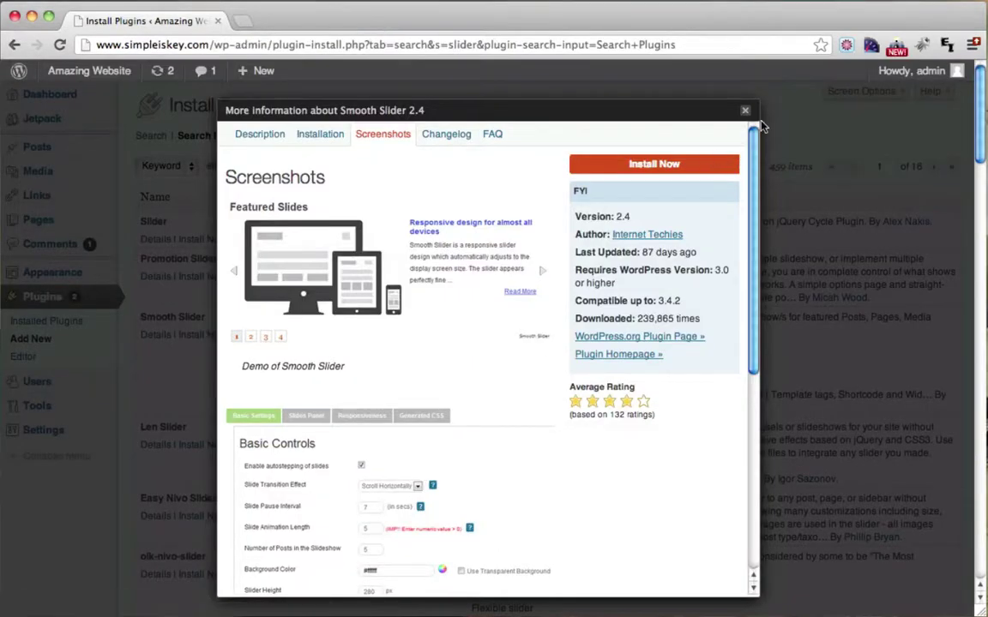
left_click(745, 110)
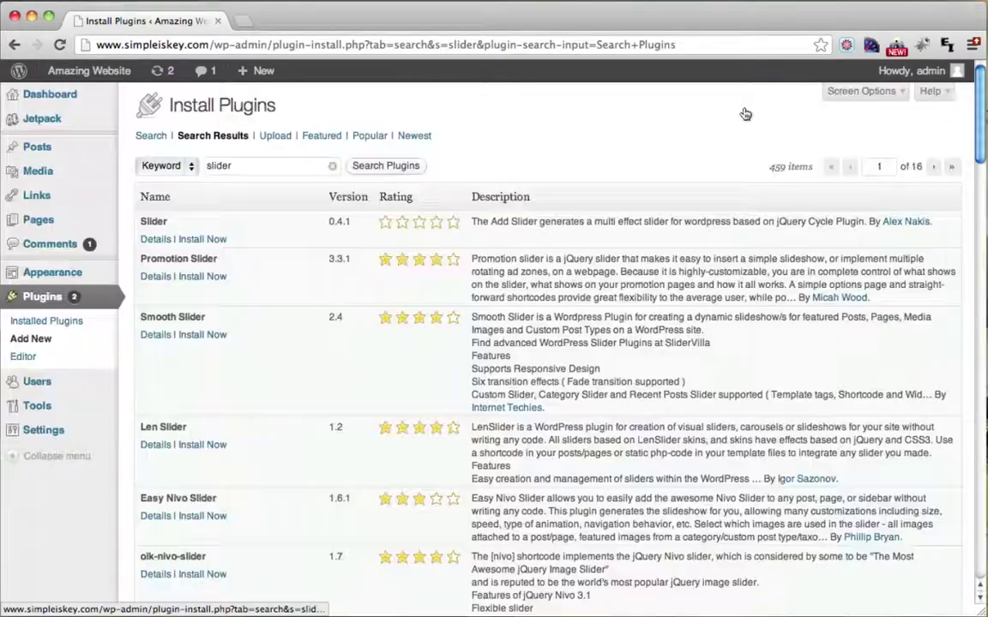